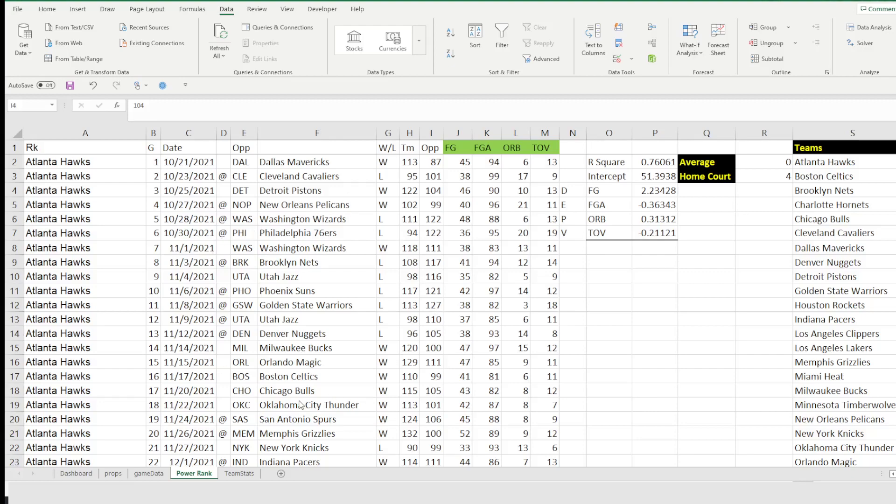
# - Review the gameData sheet's box score stat columns C–F and J–AK for both teams
pyautogui.click(150, 474)
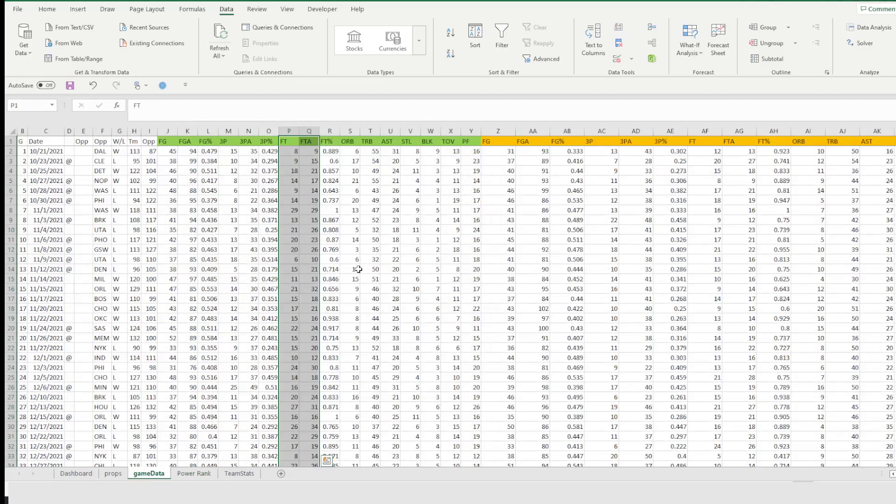
pyautogui.moveTo(46, 131); pyautogui.dragTo(103, 131)
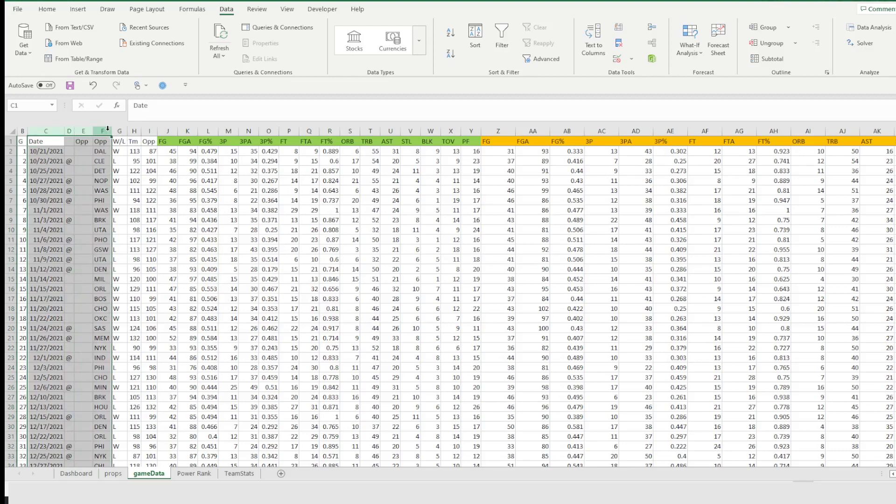
pyautogui.moveTo(161, 131); pyautogui.dragTo(47, 131)
pyautogui.click(120, 180)
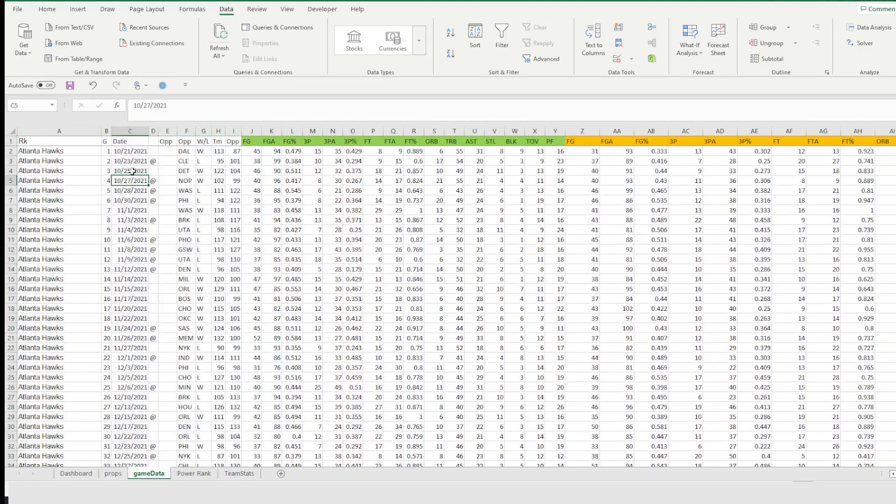
# - On the Power Rank sheet, inspect FG in J2, TOV in M3 and R Square 0.76061
pyautogui.click(207, 476)
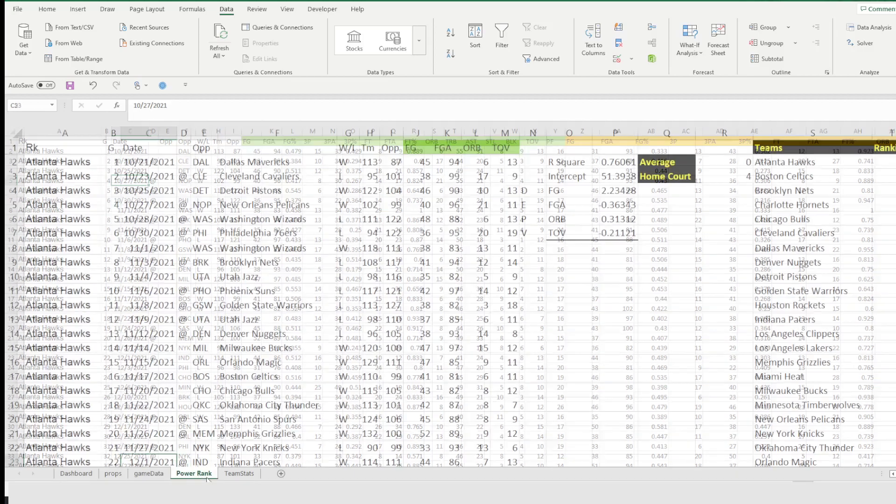
pyautogui.click(82, 163)
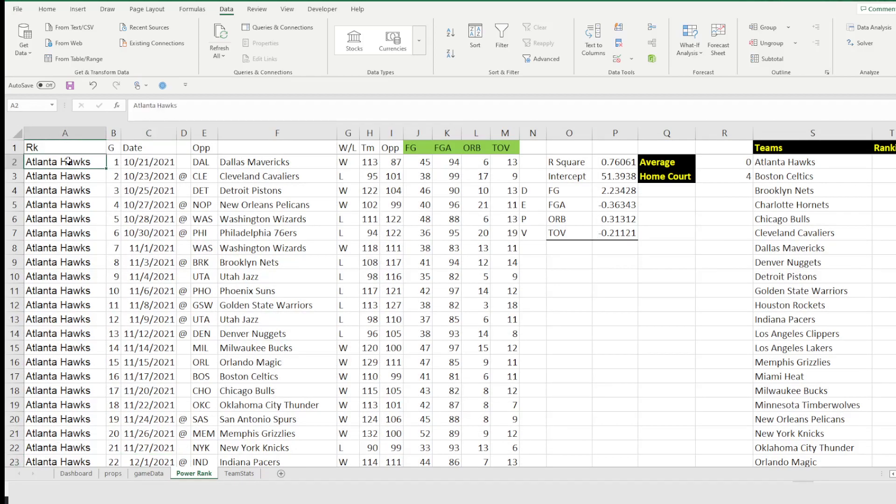
pyautogui.scroll(-7, 130, 284)
pyautogui.scroll(2, 138, 345)
pyautogui.scroll(5, 138, 346)
pyautogui.click(420, 164)
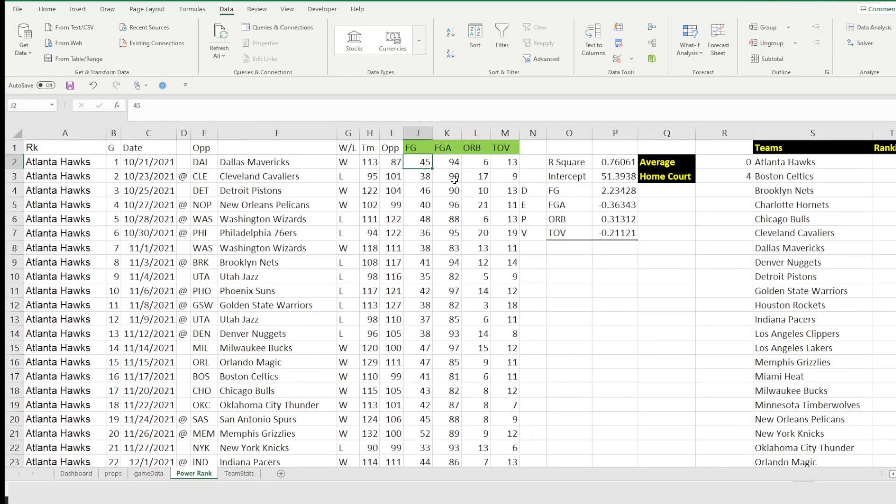
pyautogui.click(505, 177)
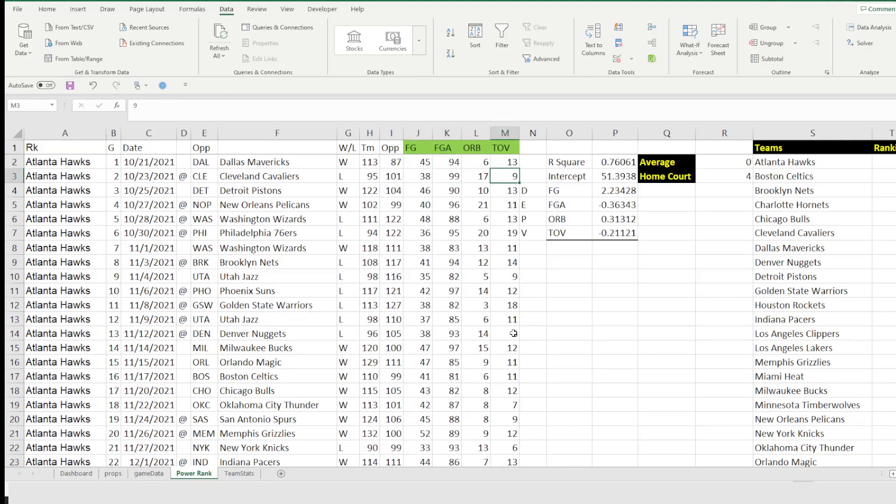
pyautogui.click(573, 160)
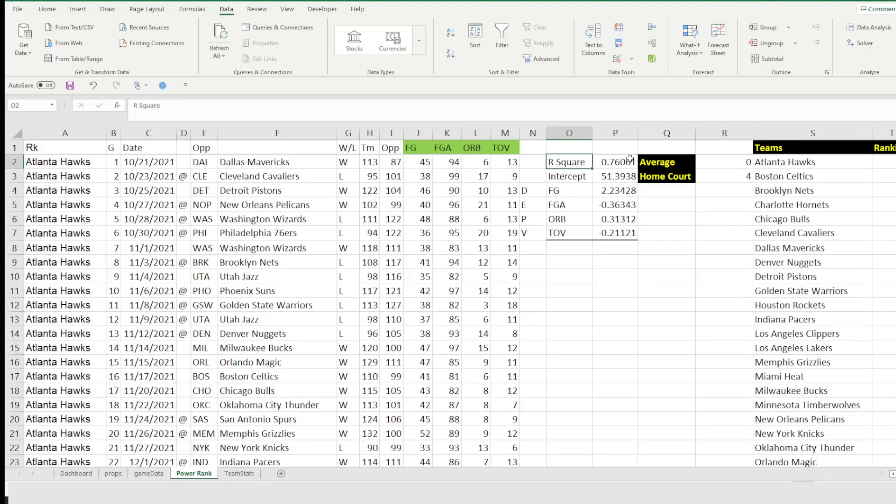
pyautogui.click(630, 160)
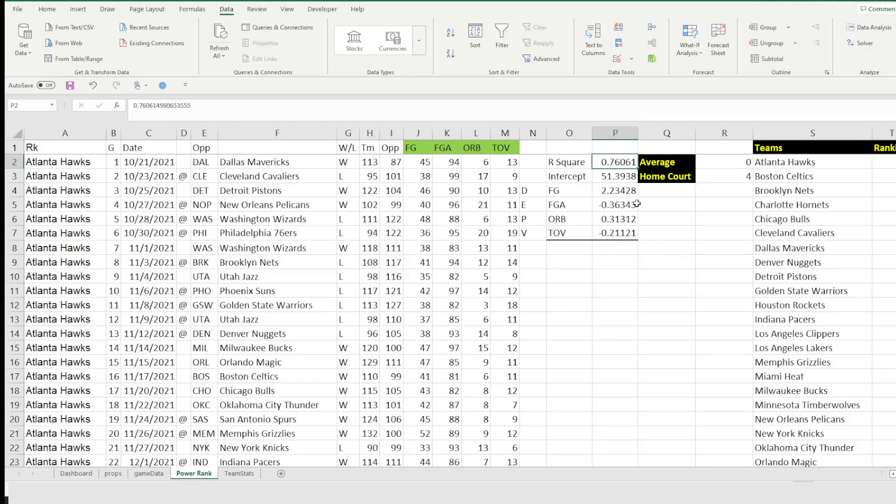
# - Review the Intercept and FG–TOV coefficients, then the full FG, FGA, ORB, TOV game columns
pyautogui.click(608, 181)
pyautogui.moveTo(553, 184); pyautogui.dragTo(606, 232)
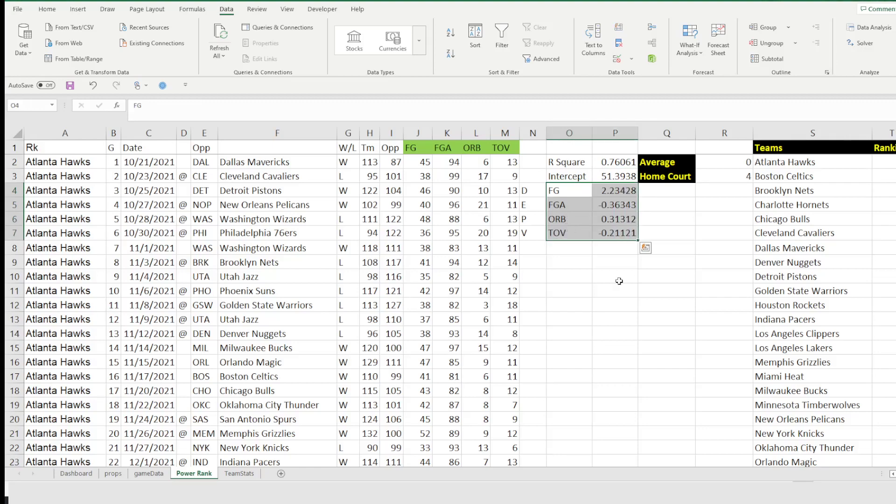
pyautogui.click(629, 378)
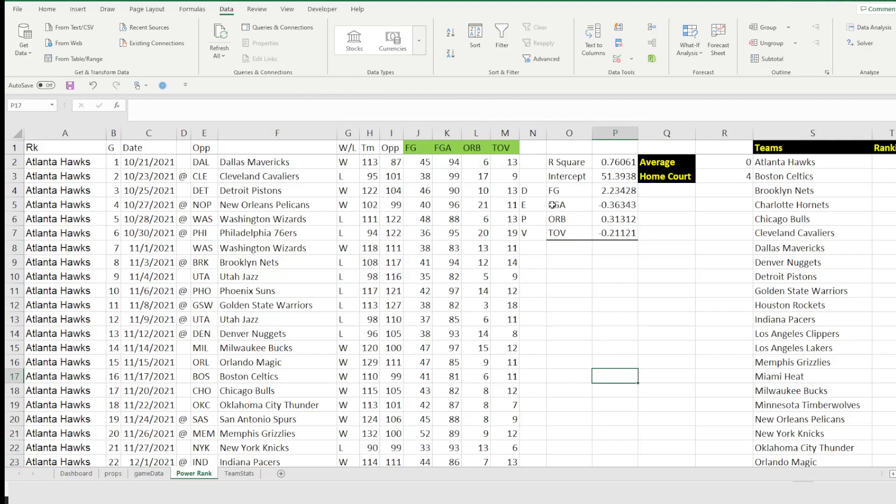
pyautogui.moveTo(562, 160); pyautogui.dragTo(625, 235)
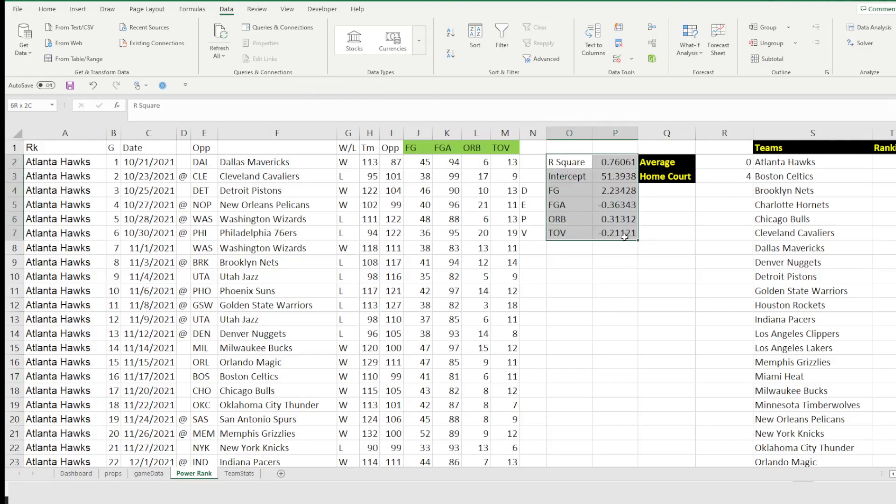
pyautogui.click(411, 147)
pyautogui.hotkey('ctrl', 'shift', 'Down')
pyautogui.hotkey('ctrl', 'shift', 'Right')
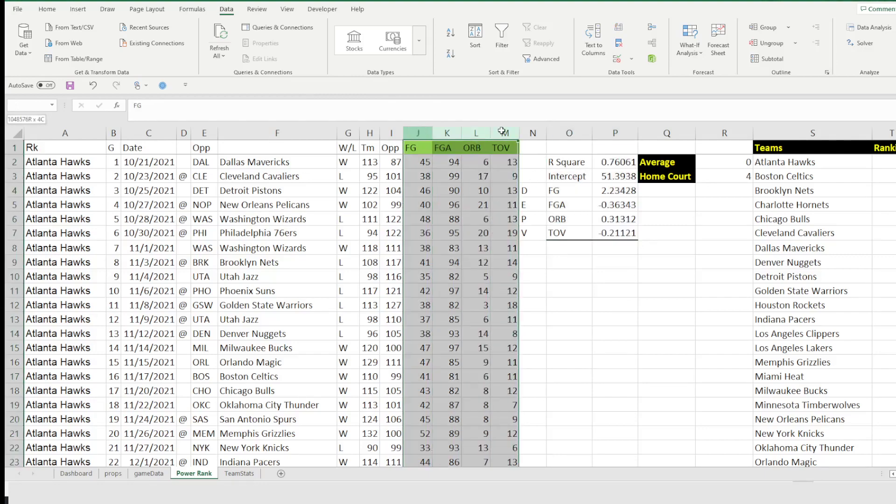
pyautogui.click(421, 246)
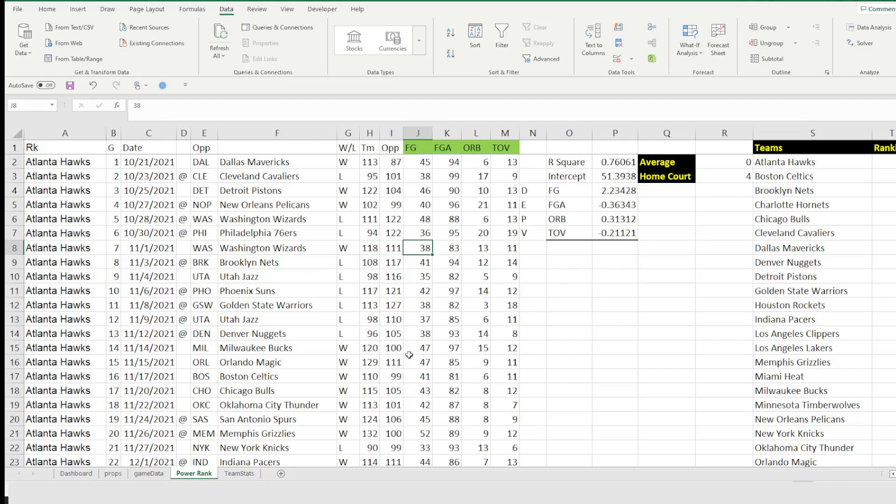
# - Look over every team's season averages and the league average on the TeamStats sheet
pyautogui.click(240, 474)
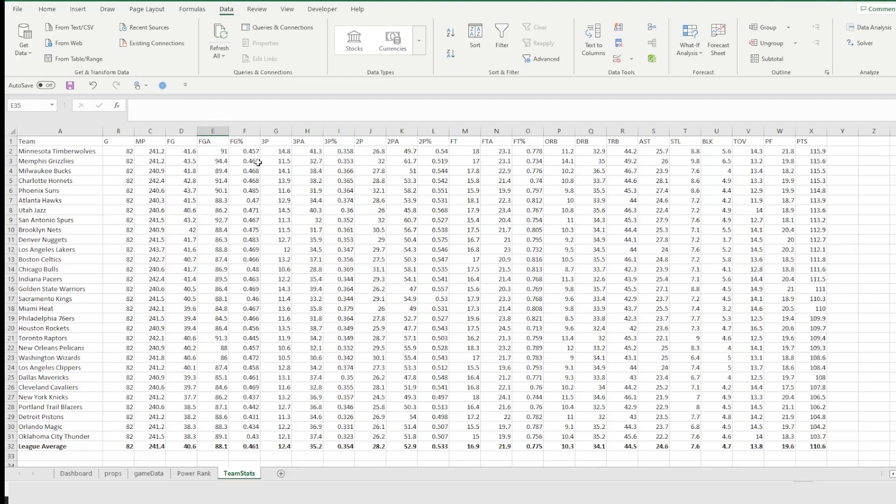
pyautogui.moveTo(67, 160); pyautogui.dragTo(815, 437)
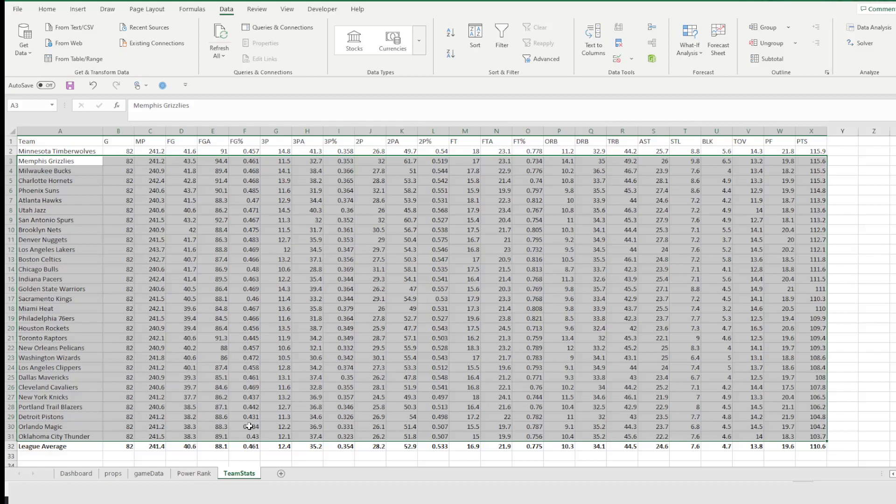
pyautogui.click(193, 474)
# - Review the game info columns, regression coefficients, and the Home Court value 4 in R3
pyautogui.click(453, 218)
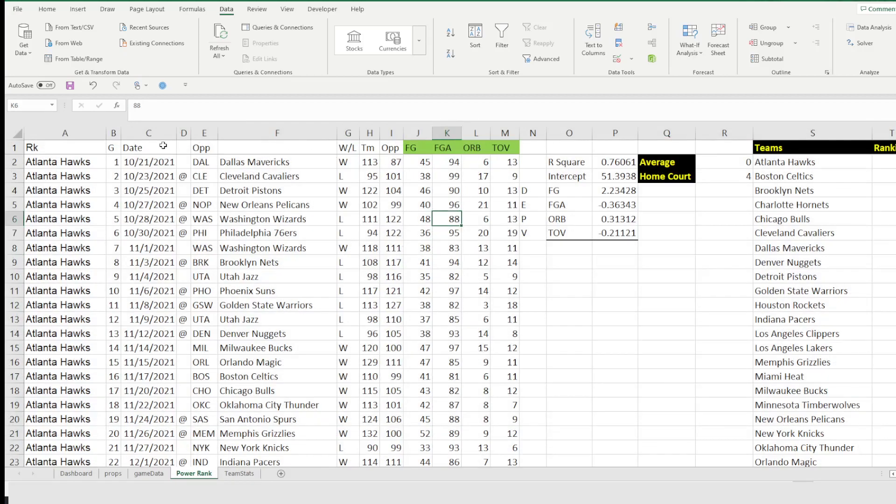
pyautogui.moveTo(34, 135); pyautogui.dragTo(531, 126)
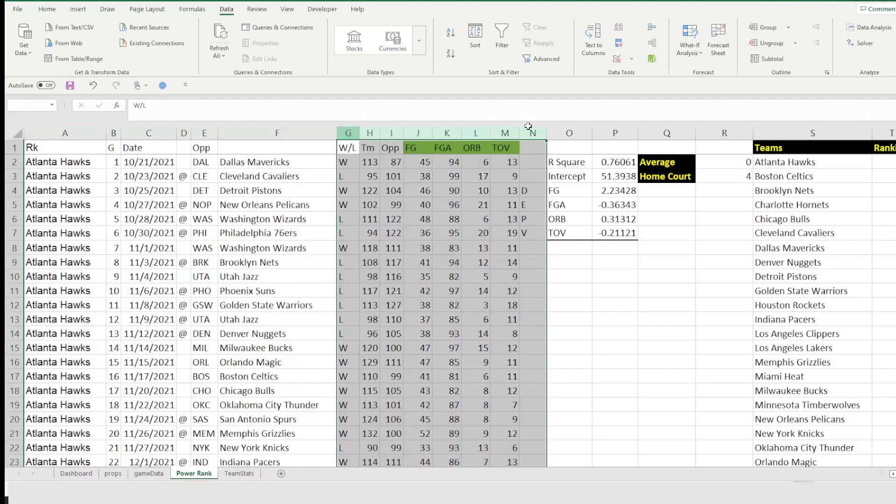
pyautogui.click(563, 147)
pyautogui.moveTo(571, 176); pyautogui.dragTo(621, 233)
pyautogui.click(604, 304)
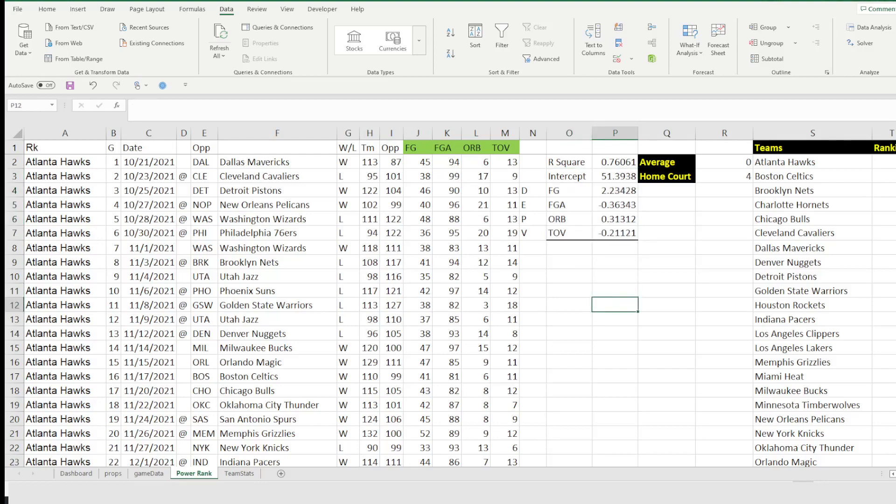
pyautogui.hscroll(1, 461, 297)
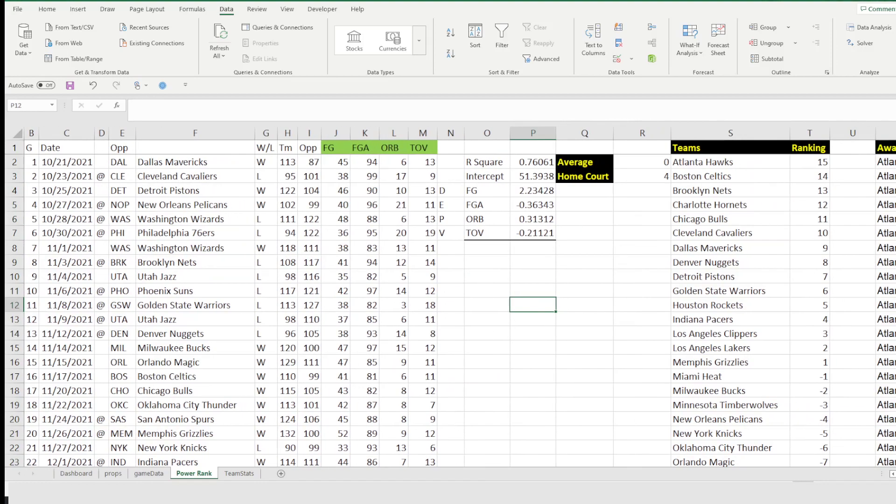
pyautogui.hscroll(7, 460, 297)
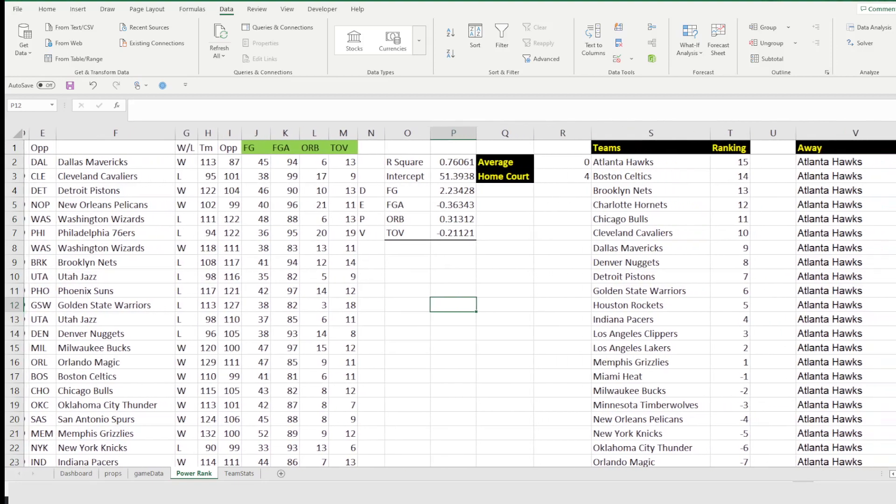
pyautogui.hscroll(7, 460, 297)
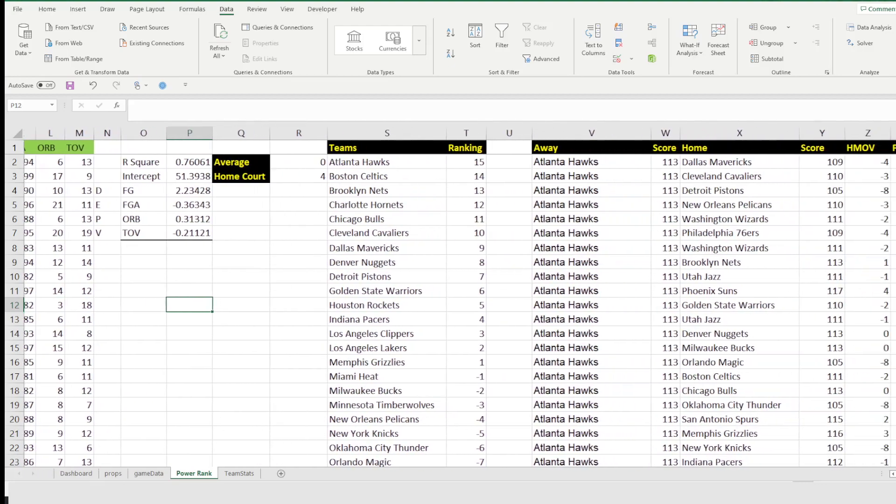
pyautogui.click(154, 173)
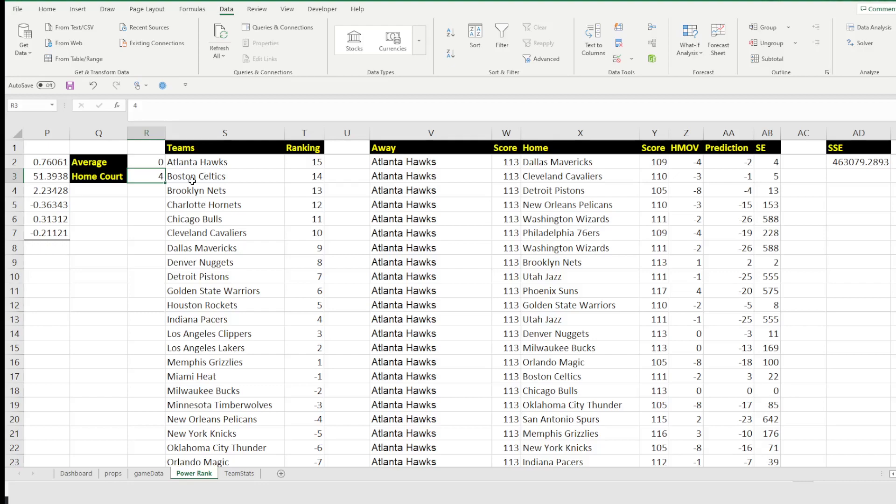
# - Inspect the predicted away score formula in W2 and the home score formula in Y2
pyautogui.click(453, 165)
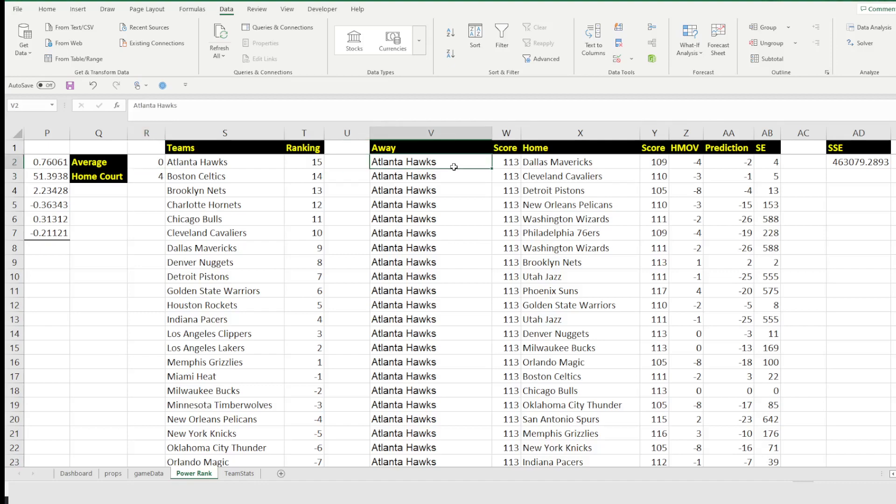
pyautogui.scroll(-2, 443, 210)
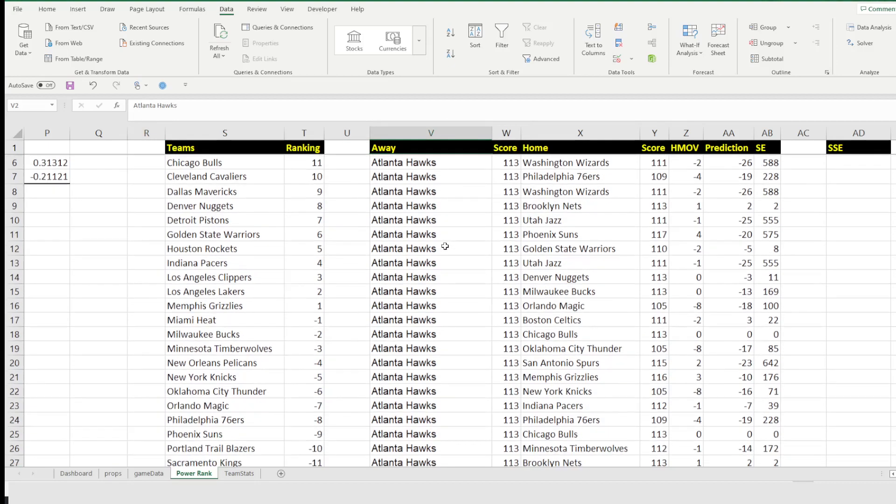
pyautogui.scroll(2, 456, 280)
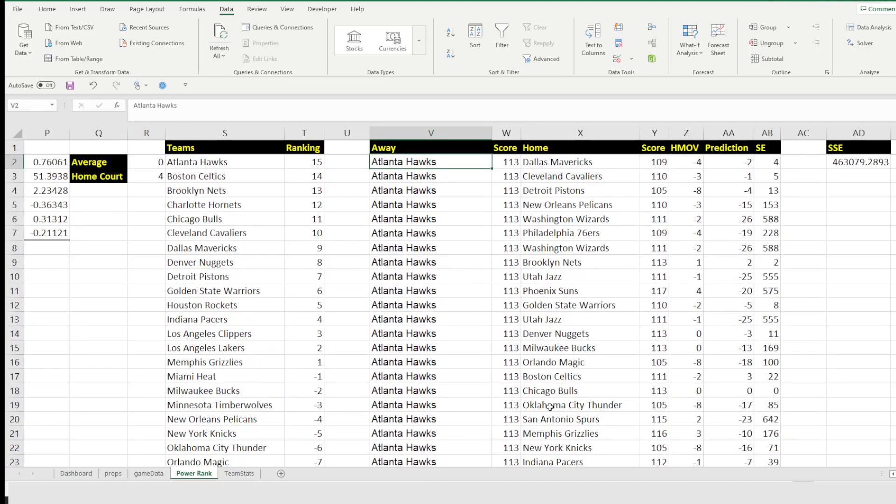
pyautogui.click(513, 166)
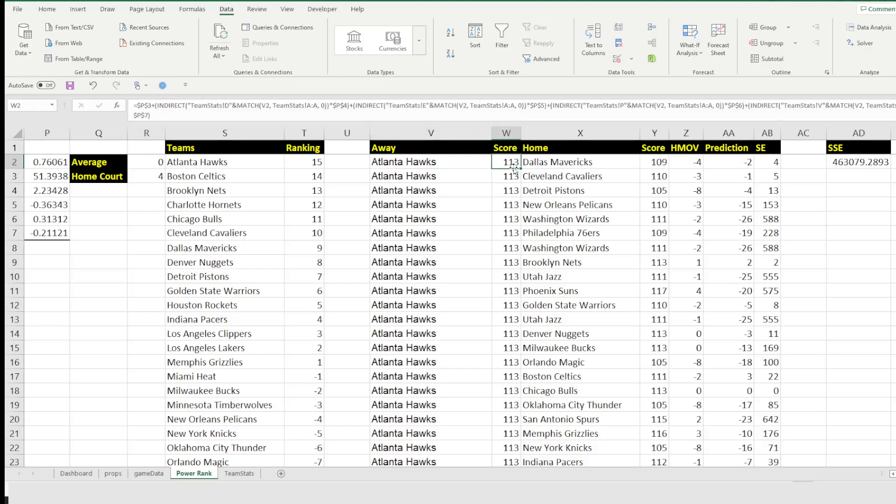
pyautogui.click(286, 117)
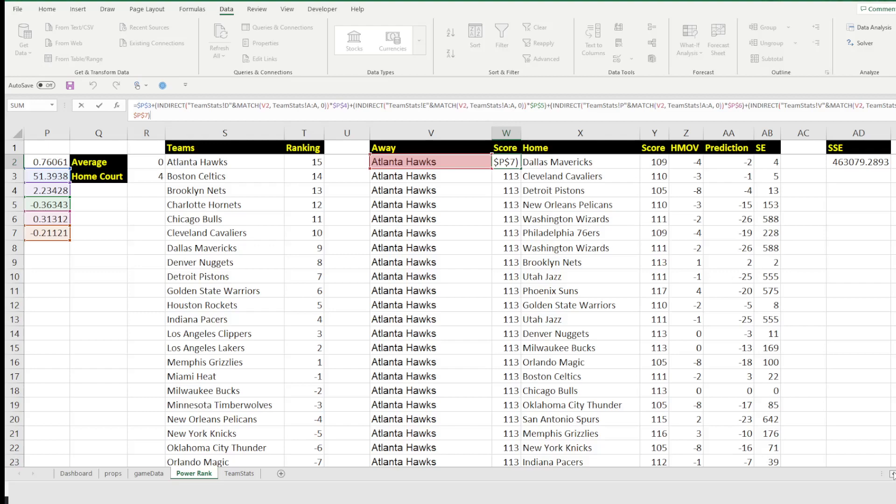
pyautogui.hscroll(-3, 458, 183)
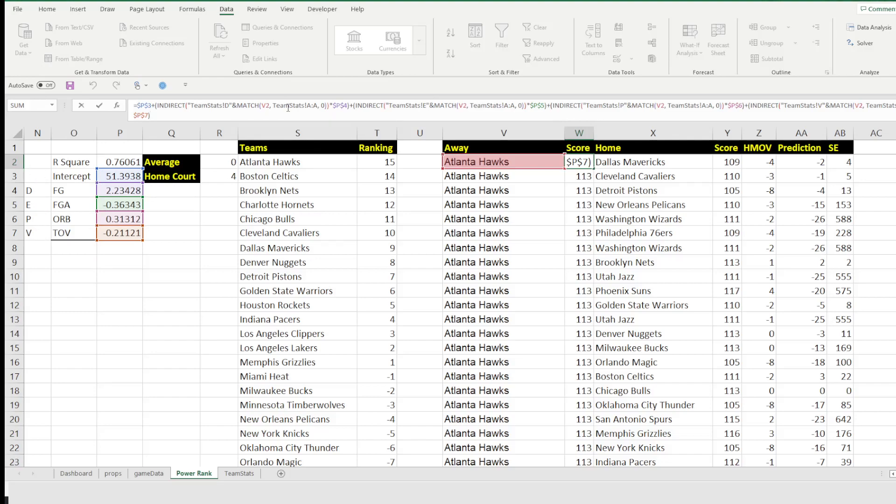
pyautogui.moveTo(260, 105); pyautogui.dragTo(652, 101)
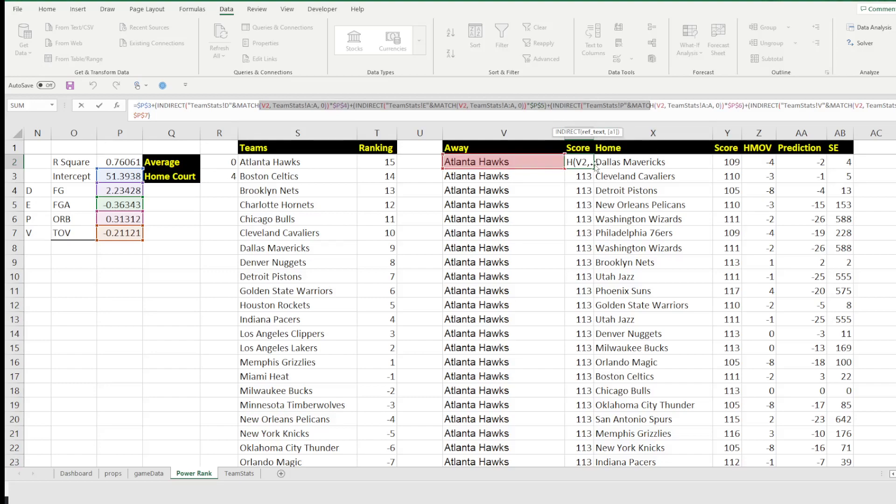
pyautogui.press('Return')
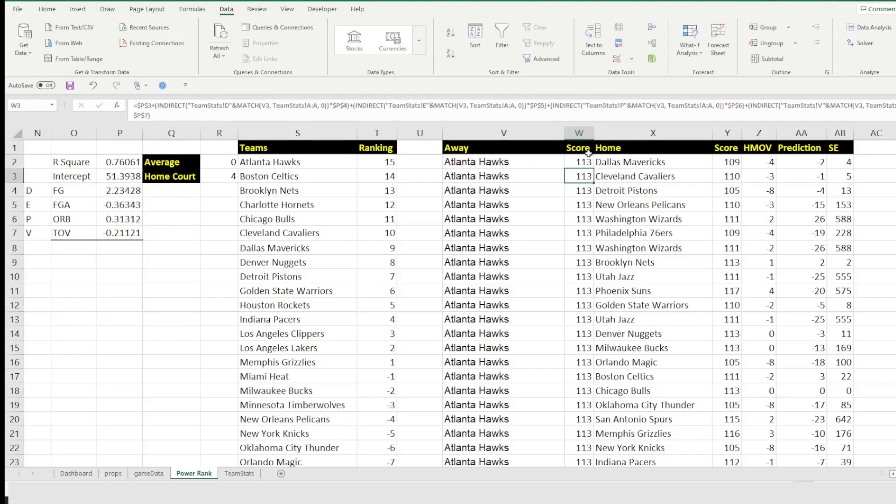
pyautogui.click(740, 154)
pyautogui.click(733, 166)
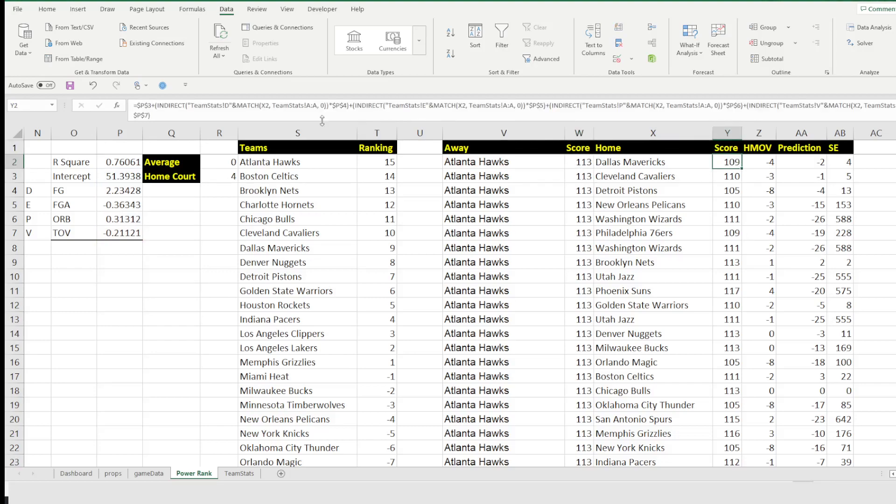
pyautogui.click(691, 115)
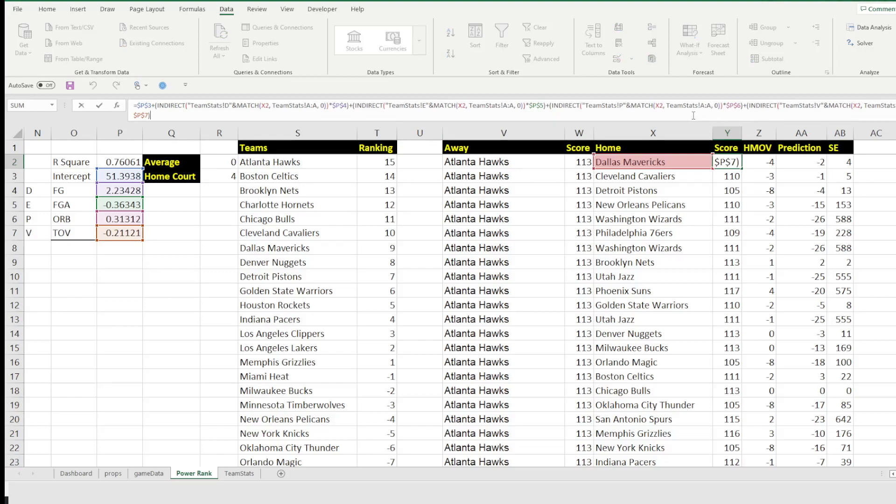
pyautogui.press('Return')
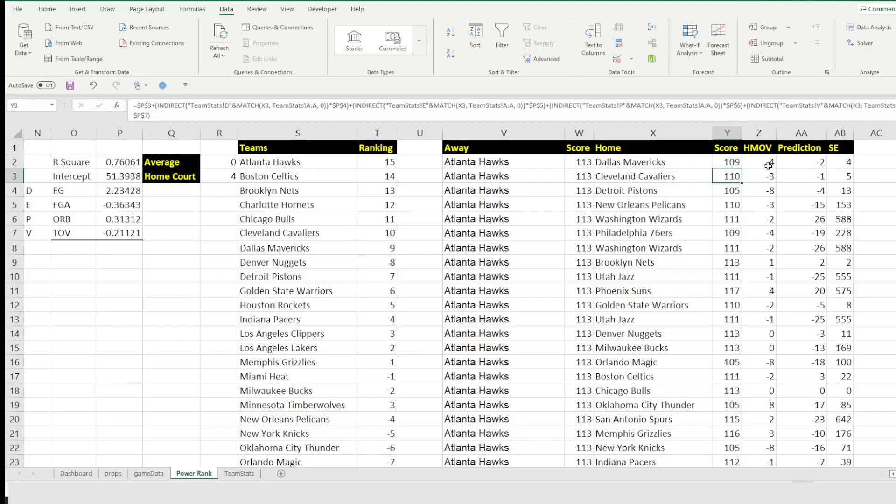
# - Enter =Y2-W2 in Z2 as the home margin of victory (HMOV)
pyautogui.click(768, 166)
pyautogui.write('=Y2-W2')
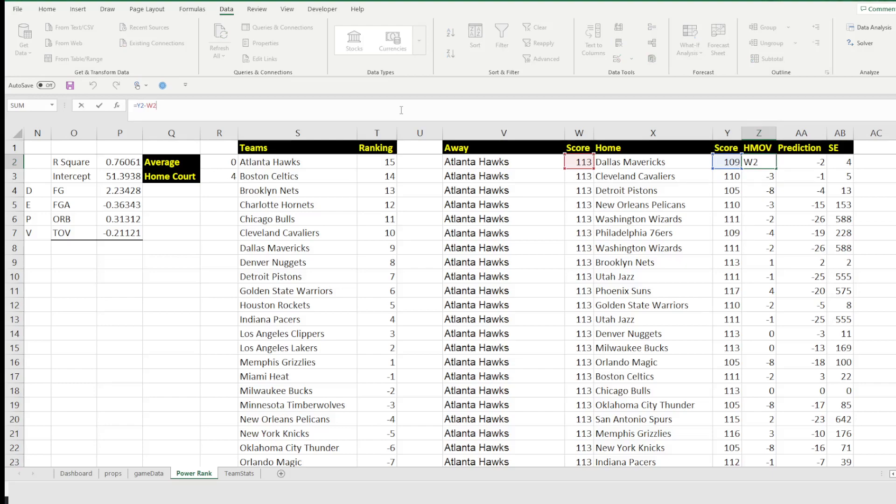
pyautogui.press('Return')
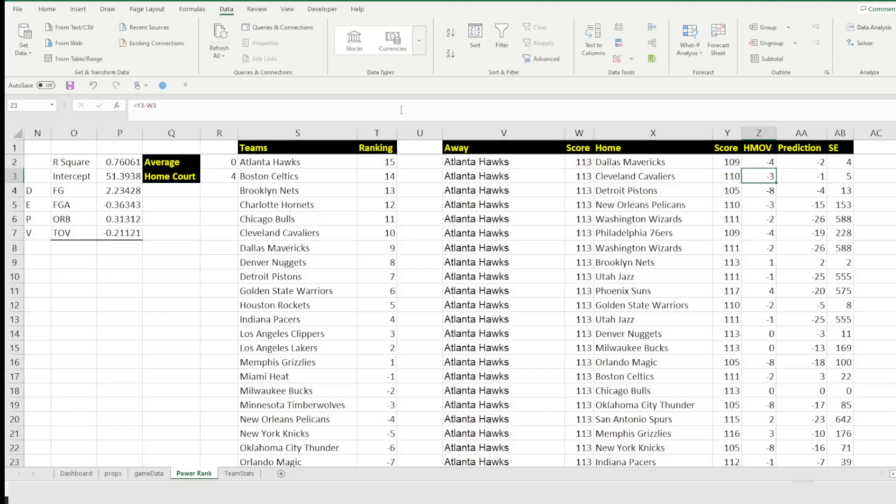
# - Check Z2's HMOV of -4 and review AA2's INDIRECT/MATCH Prediction formula using home court and rankings
pyautogui.click(759, 164)
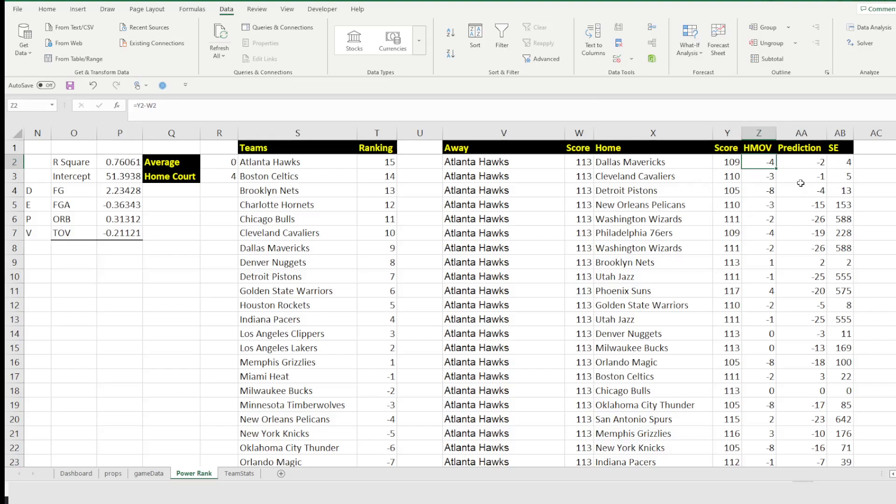
pyautogui.click(792, 161)
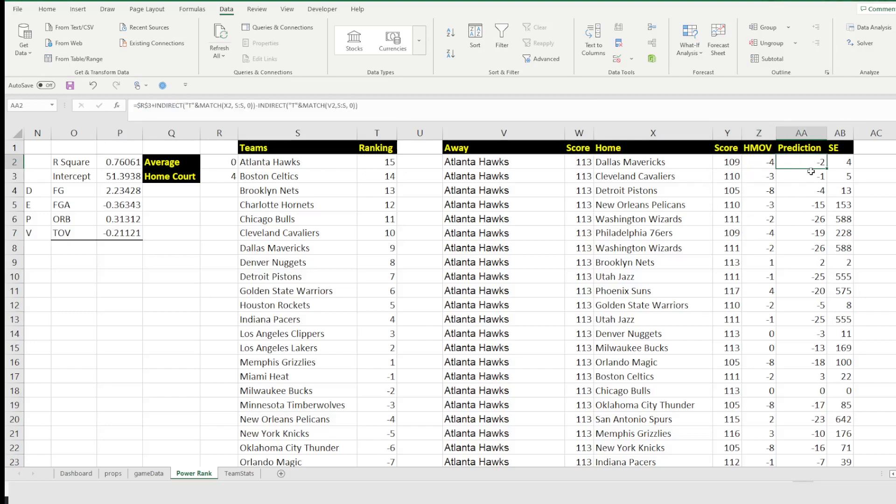
pyautogui.click(399, 112)
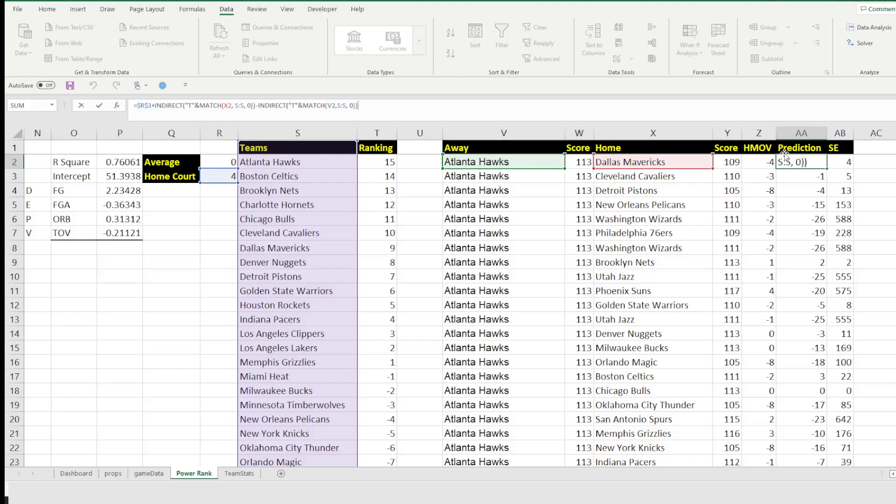
pyautogui.press('Escape')
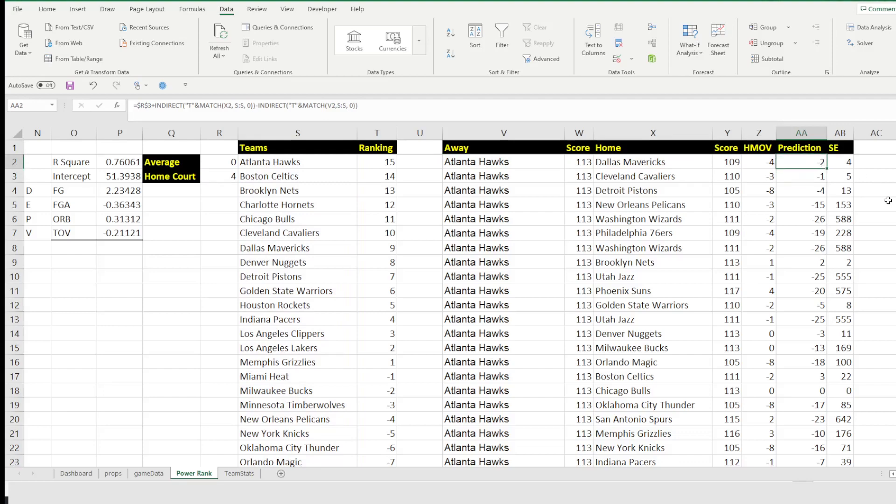
# - Enter =(Z2-AA2)^2 in AB2 as the squared error, giving 4 for the first game
pyautogui.click(839, 161)
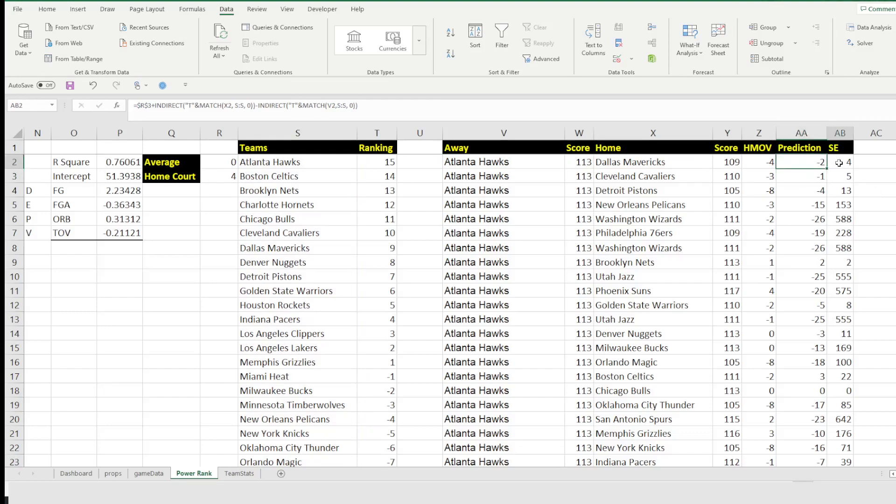
pyautogui.click(227, 108)
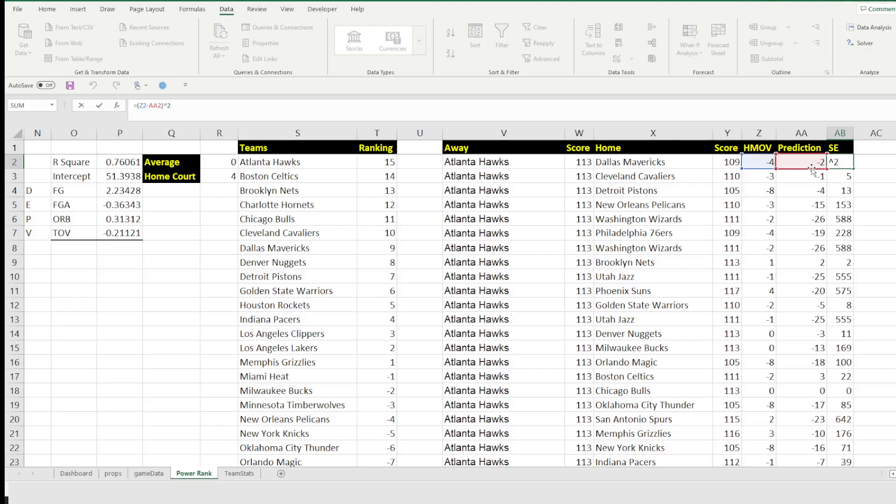
pyautogui.press('Return')
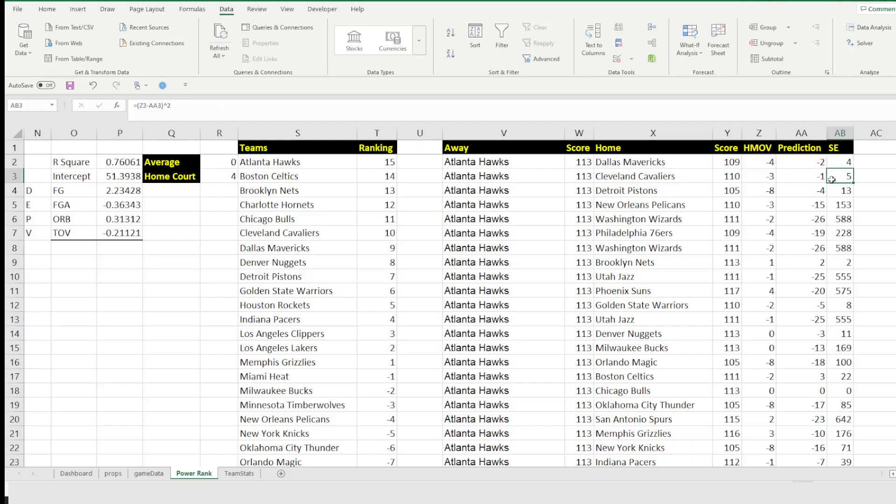
# - Scroll through the last games, then return to the top and check Z5's =Y5-W5 formula
pyautogui.scroll(-13, 826, 182)
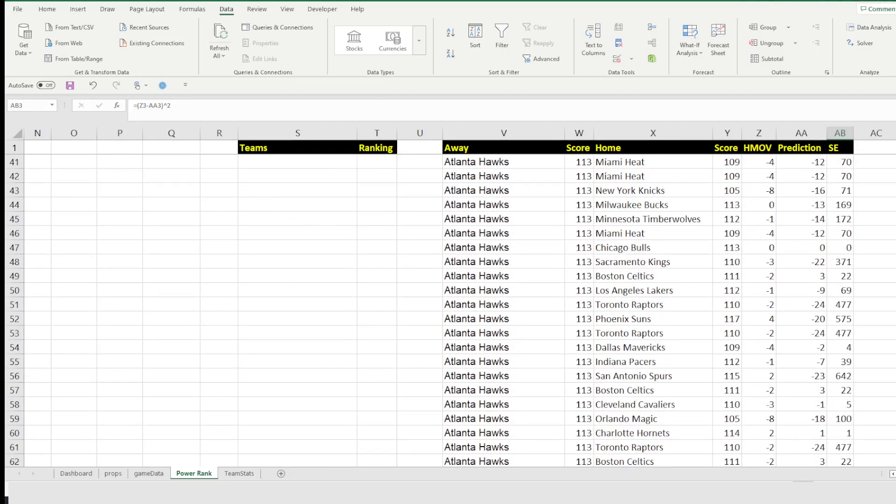
pyautogui.scroll(-20, 826, 182)
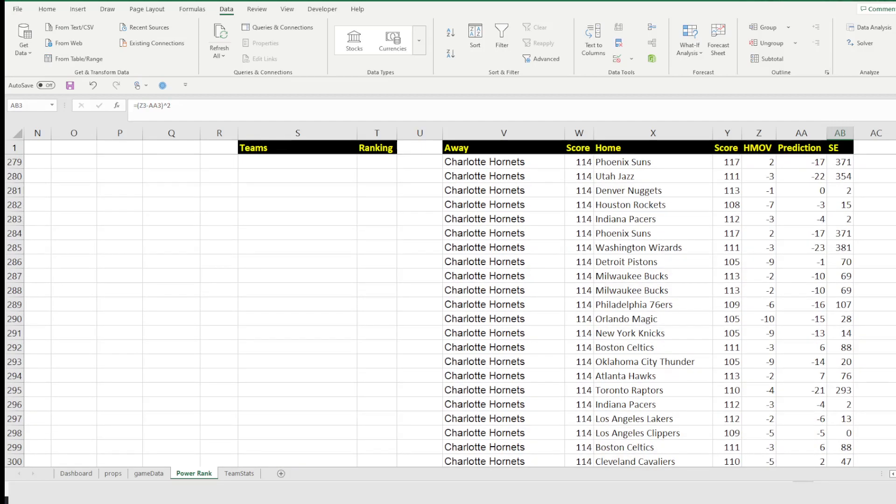
pyautogui.scroll(-20, 826, 182)
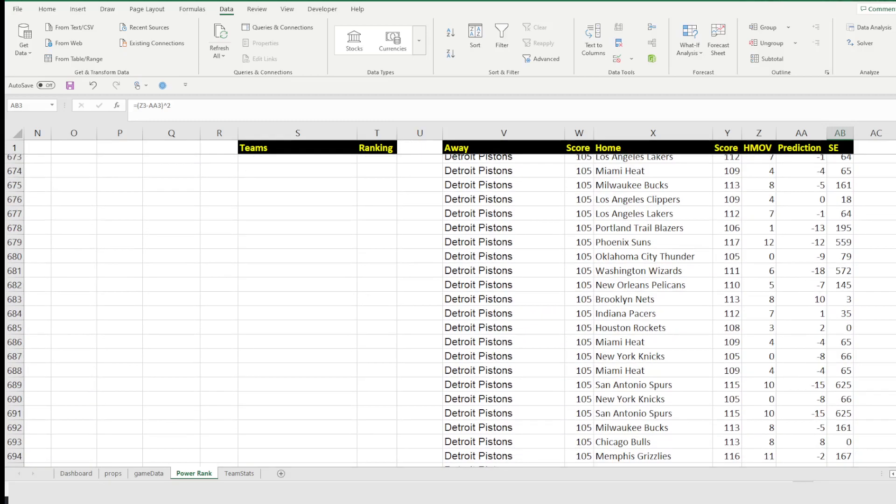
pyautogui.moveTo(571, 187); pyautogui.dragTo(586, 373)
pyautogui.click(537, 290)
pyautogui.scroll(-6, 543, 366)
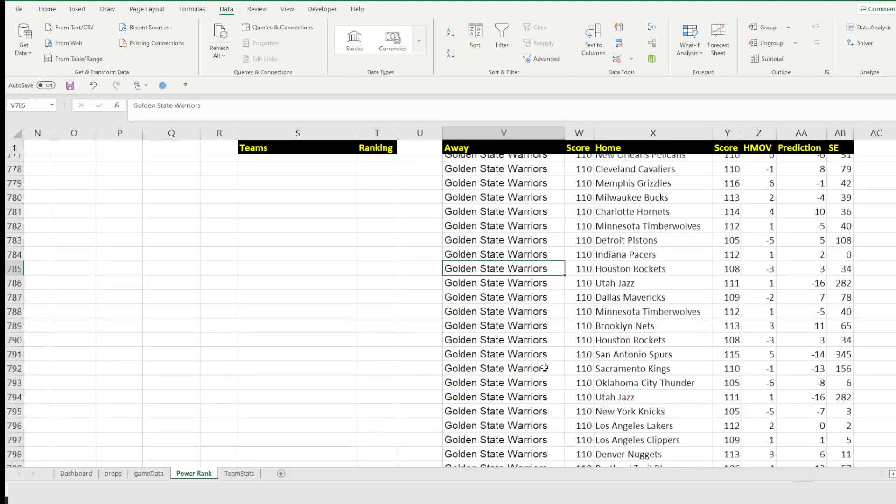
pyautogui.scroll(-12, 549, 354)
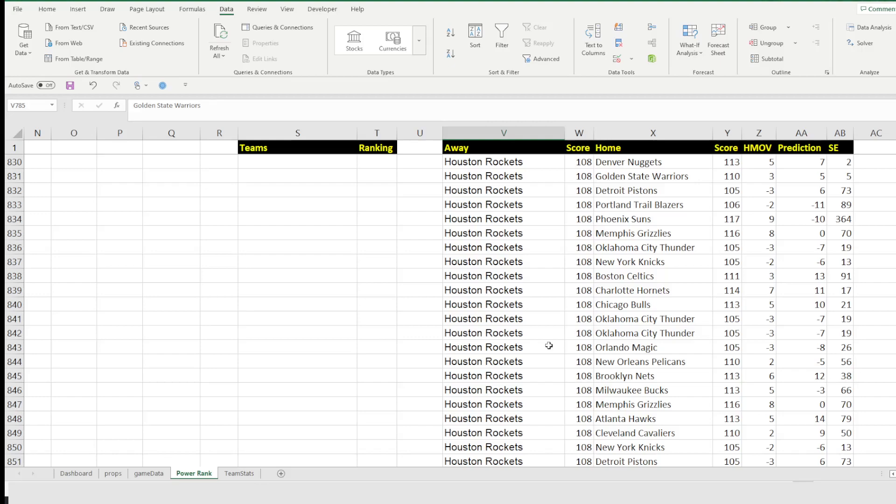
pyautogui.hotkey('ctrl', 'Up')
pyautogui.click(768, 204)
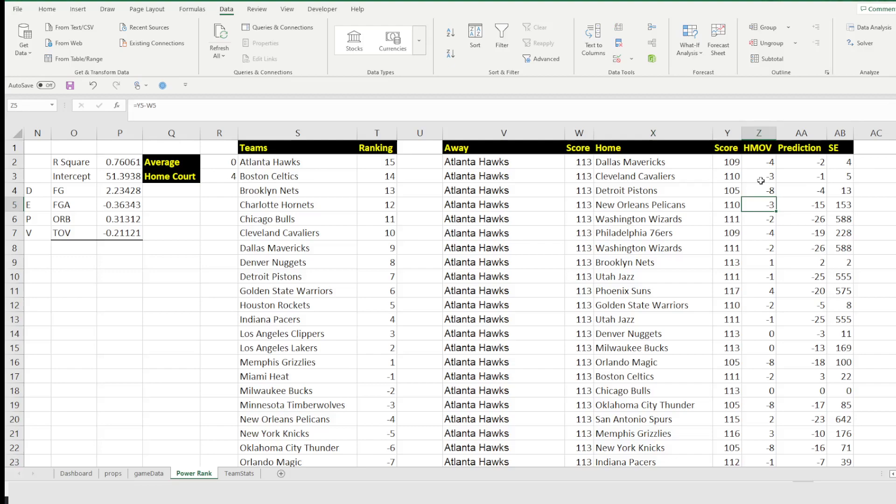
# - Verify the SSE formula in AD2 is =SUM(AB:AB), covering the whole SE column
pyautogui.click(804, 150)
pyautogui.press('Right')
pyautogui.press('Right')
pyautogui.press('Right')
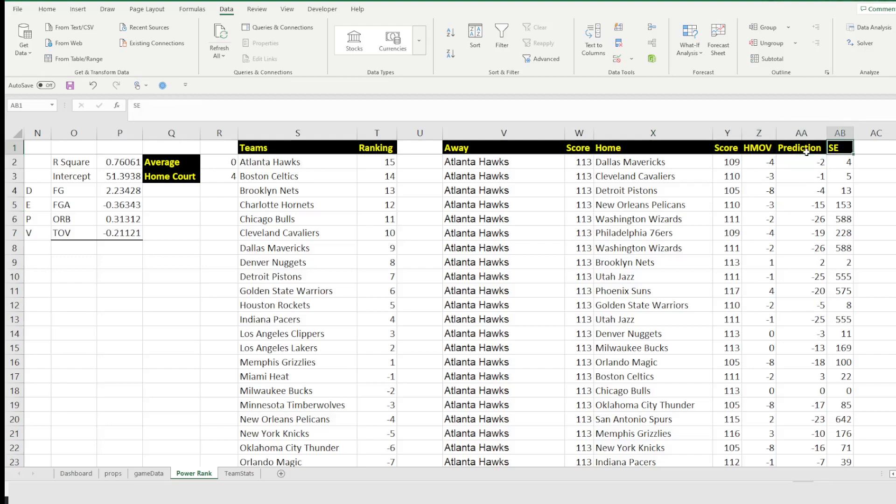
pyautogui.press('Right')
pyautogui.press('Right')
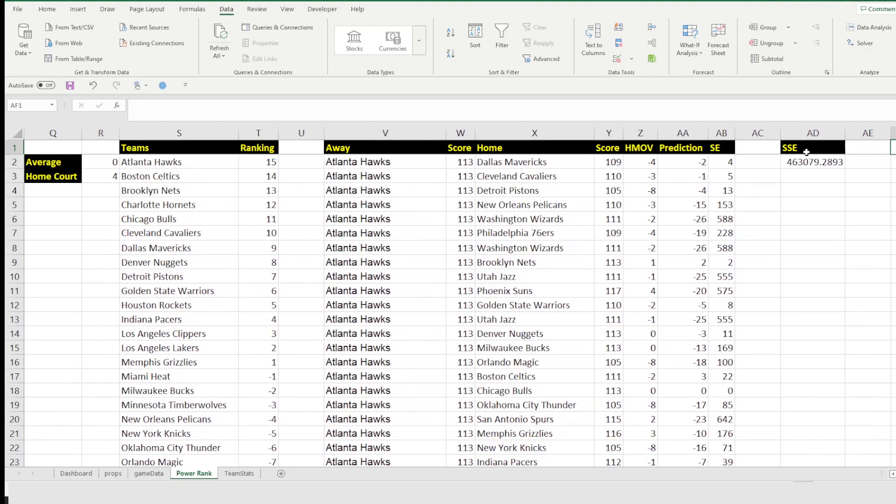
pyautogui.click(806, 151)
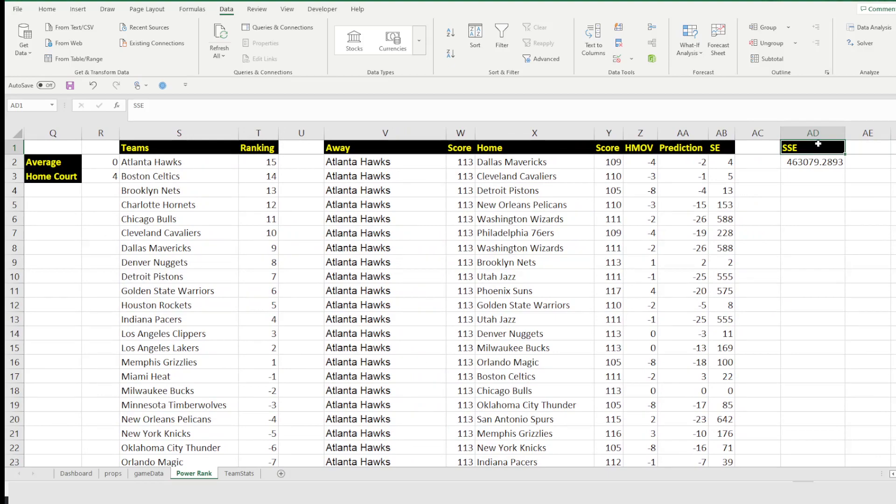
pyautogui.click(812, 162)
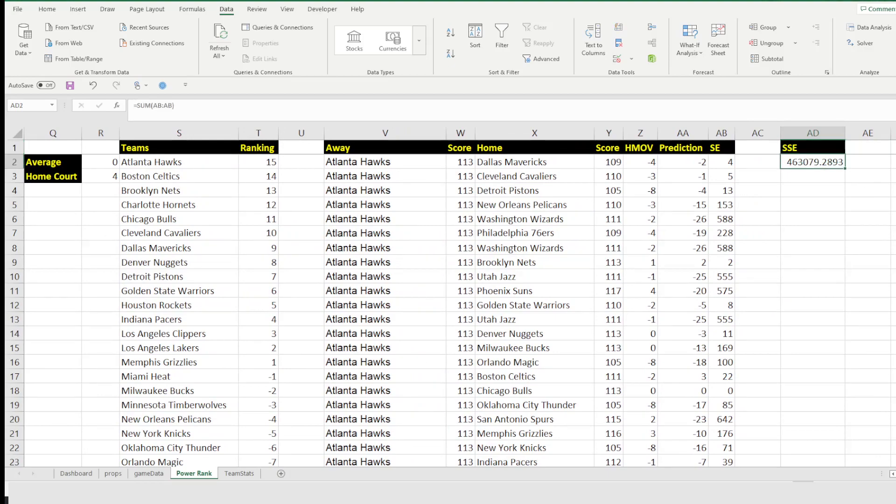
pyautogui.click(722, 133)
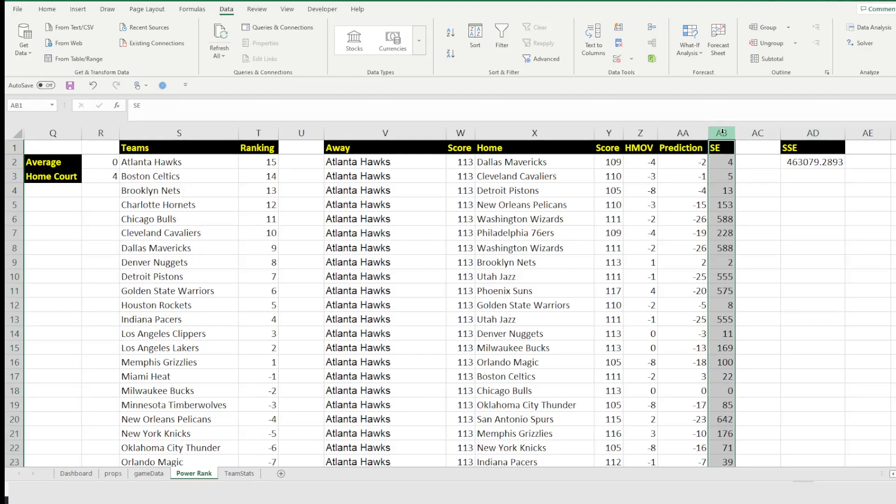
pyautogui.click(807, 162)
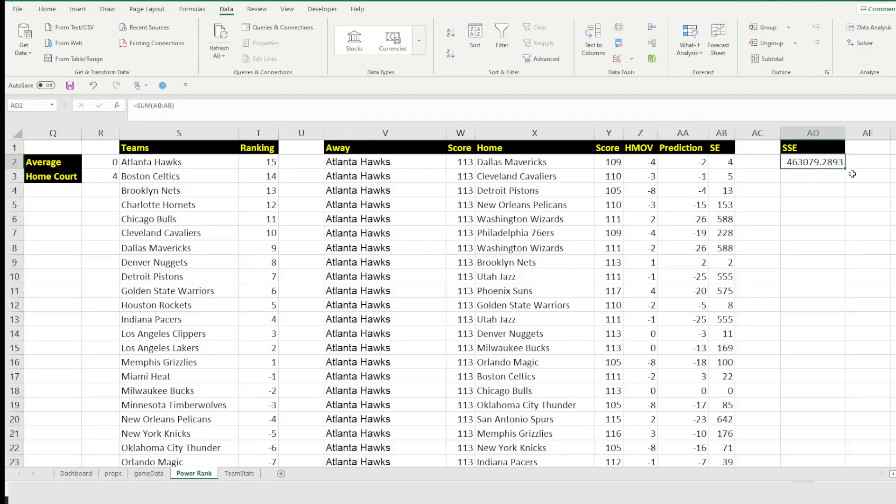
pyautogui.press('F2')
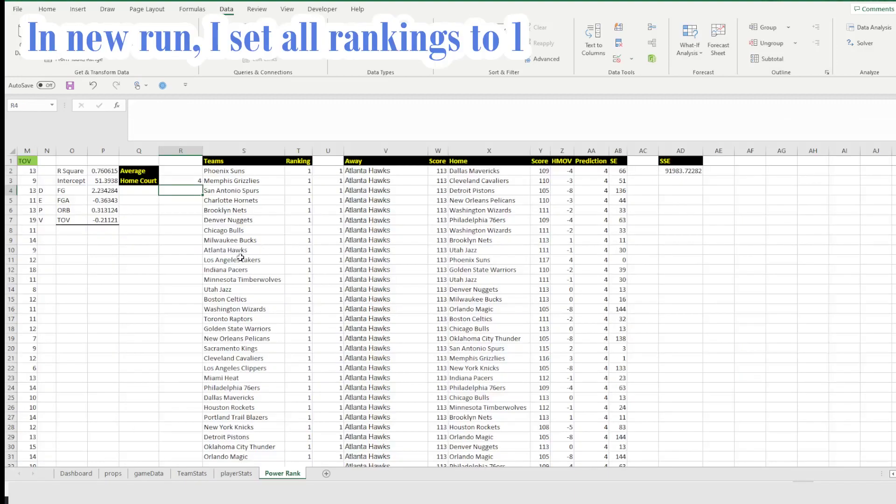
pyautogui.click(191, 181)
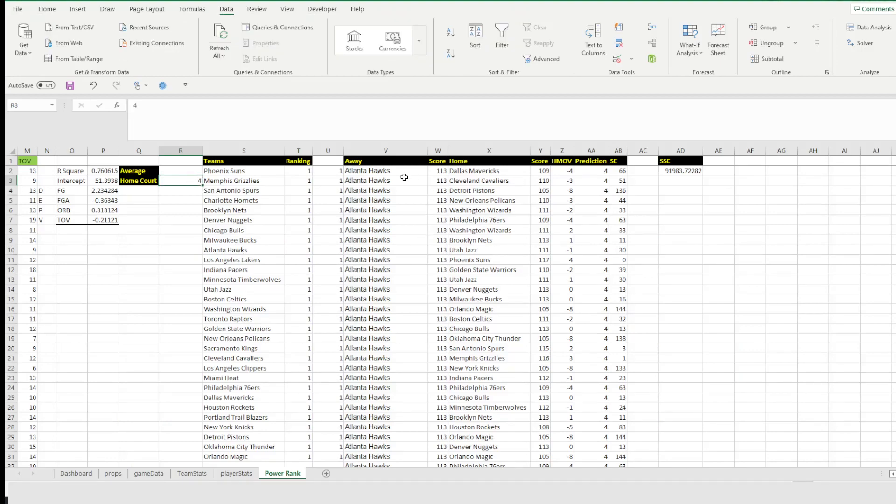
pyautogui.moveTo(297, 169); pyautogui.dragTo(298, 460)
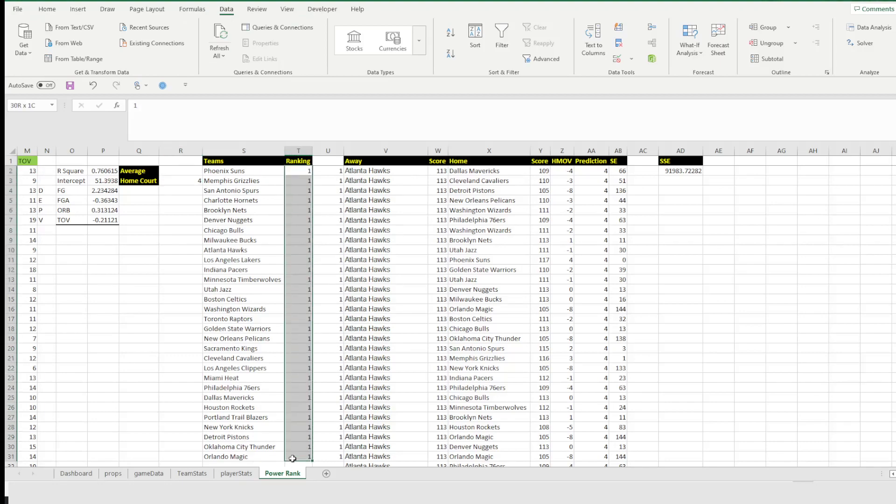
pyautogui.click(327, 171)
pyautogui.click(288, 132)
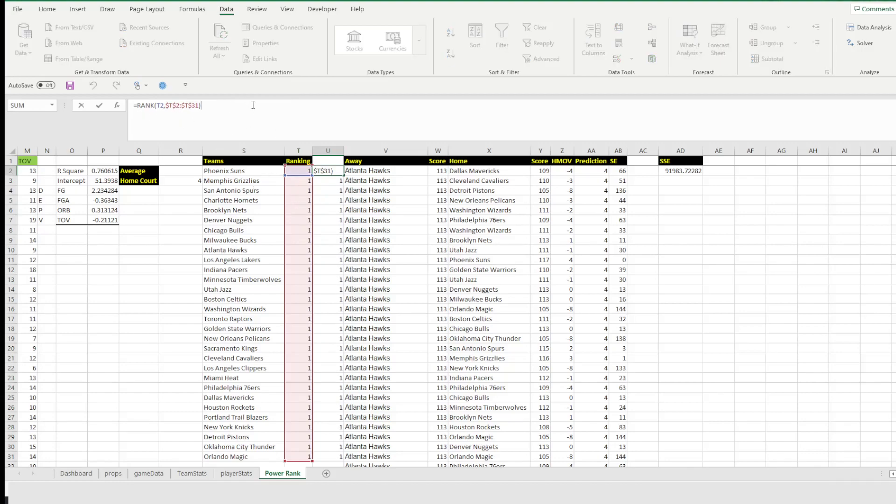
pyautogui.press('Return')
pyautogui.moveTo(329, 172); pyautogui.dragTo(326, 454)
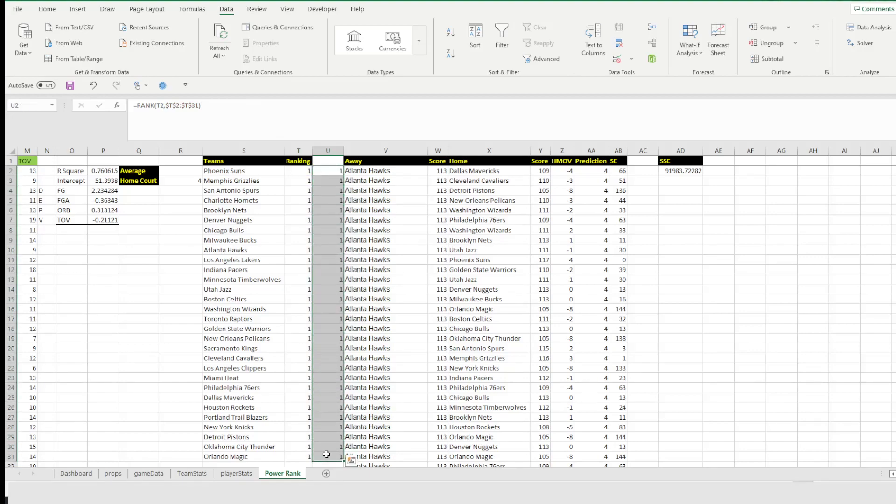
pyautogui.moveTo(307, 170); pyautogui.dragTo(301, 452)
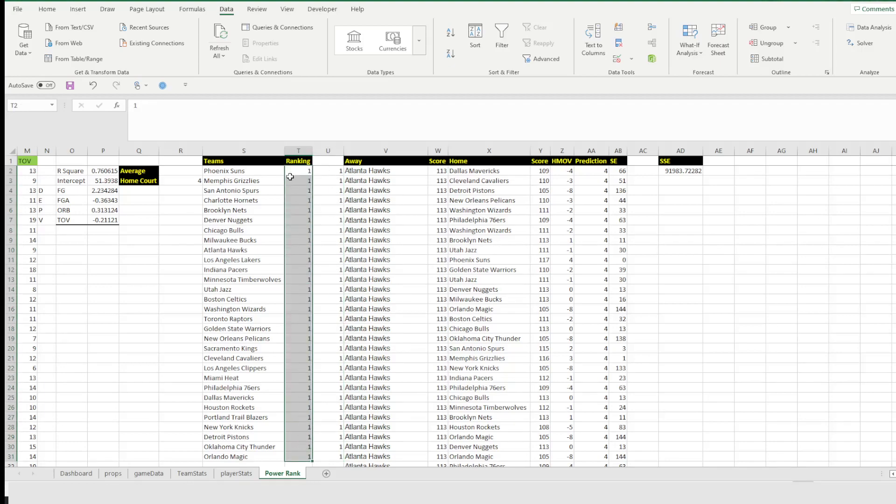
pyautogui.click(697, 192)
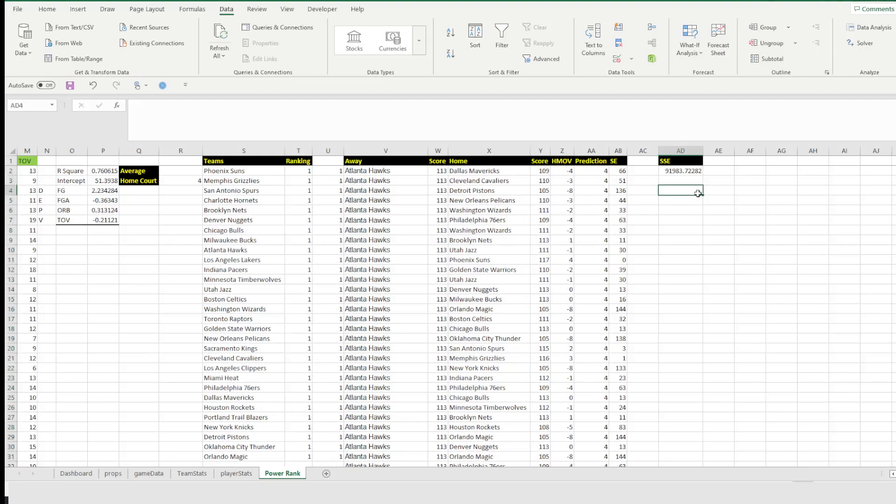
# - Run Solver minimizing $AD$2 by changing $T$2:$T$31 and $R$3 with GRG Nonlinear
pyautogui.click(867, 49)
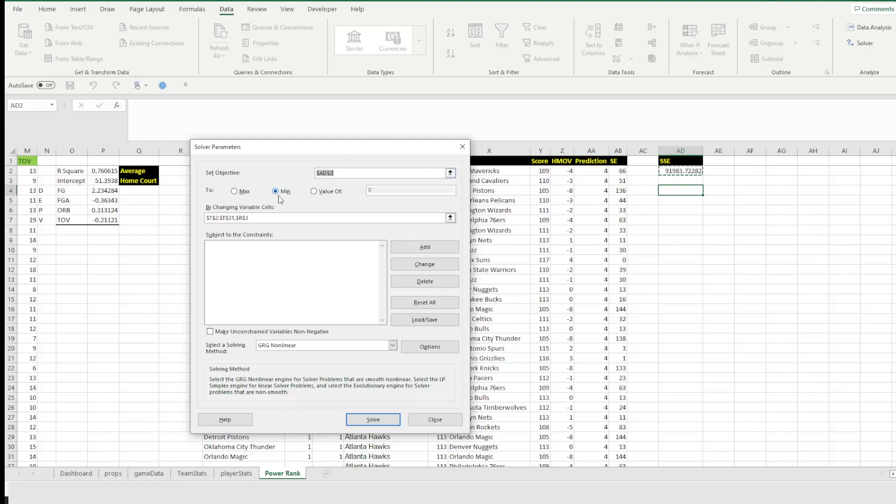
pyautogui.click(266, 218)
pyautogui.moveTo(304, 148); pyautogui.dragTo(536, 150)
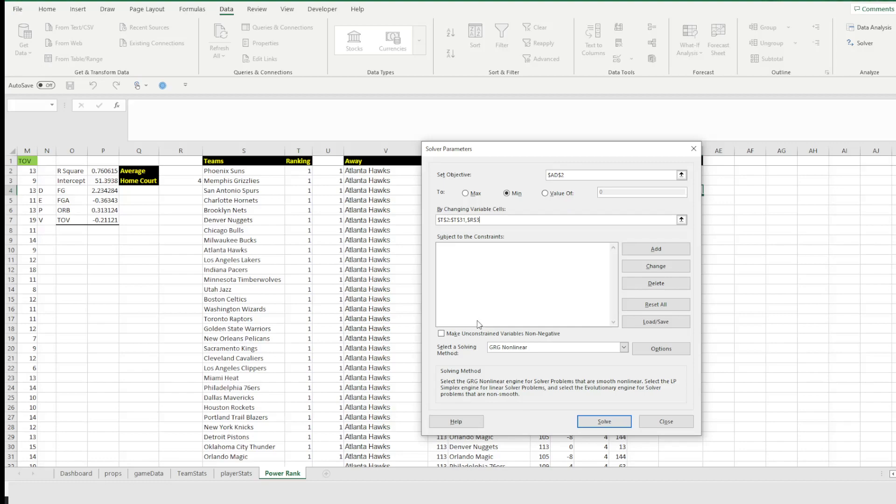
pyautogui.click(613, 425)
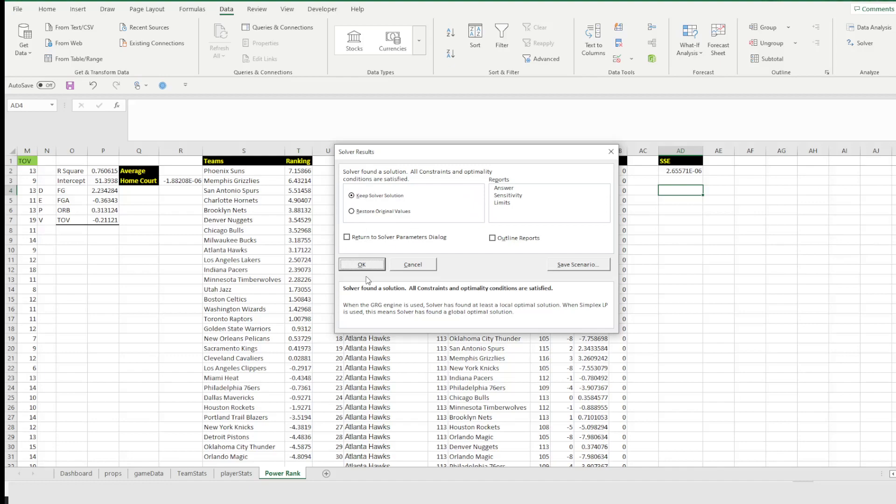
# - Keep the Solver solution and review the fitted scores in T2:T31, ranks in U2:U31, and the near-zero home-court value in R3
pyautogui.click(362, 264)
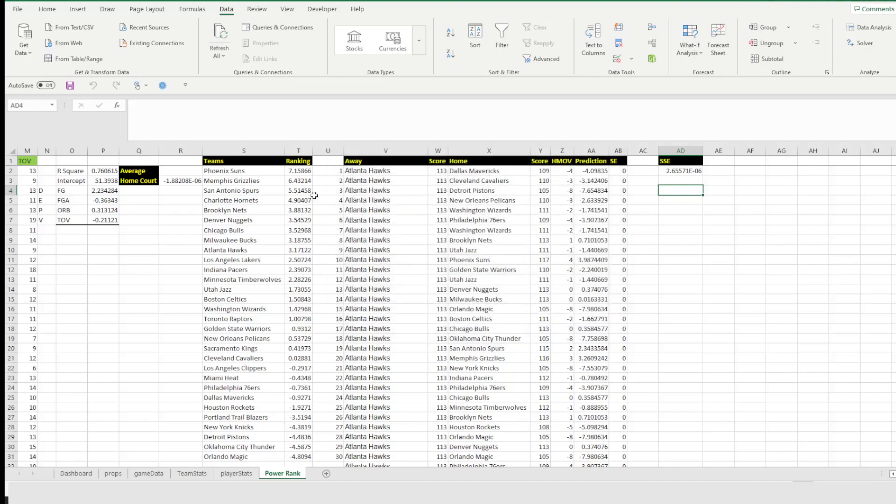
pyautogui.moveTo(297, 167); pyautogui.dragTo(300, 456)
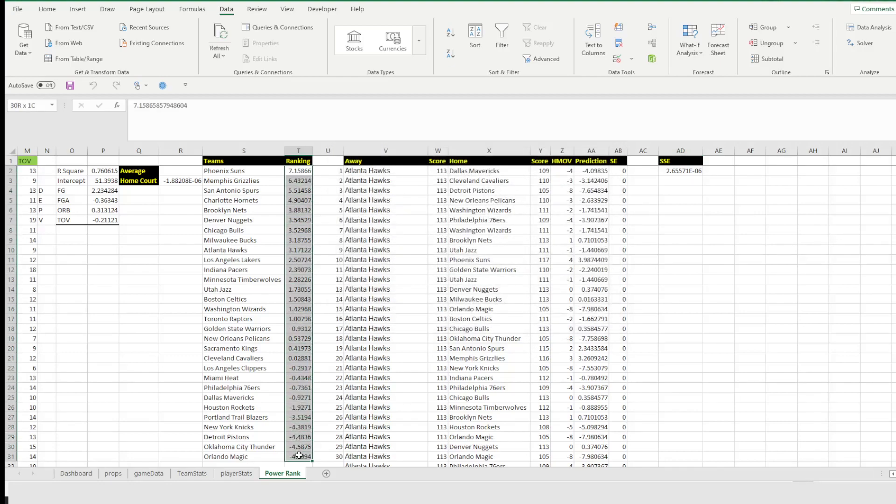
pyautogui.moveTo(335, 171); pyautogui.dragTo(322, 461)
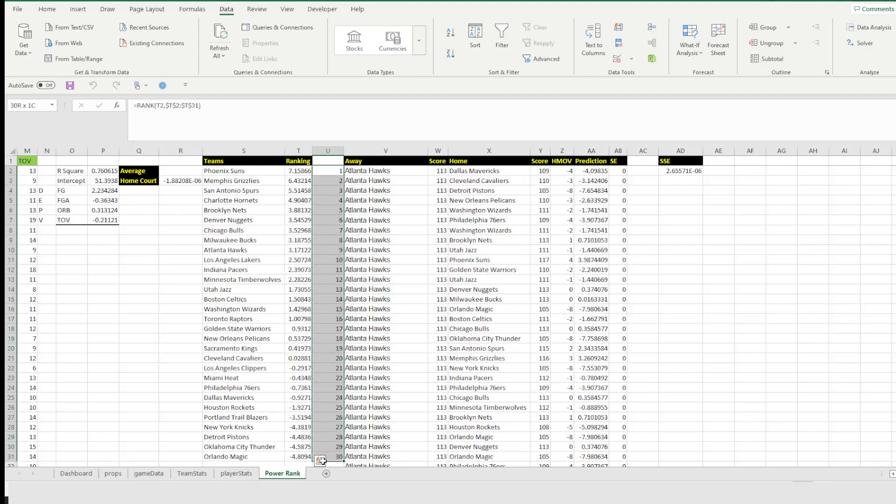
pyautogui.click(185, 182)
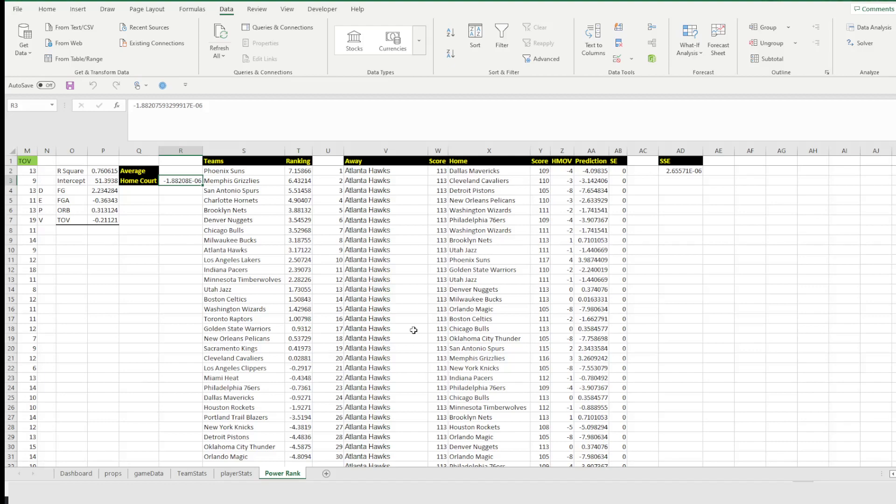
pyautogui.click(437, 177)
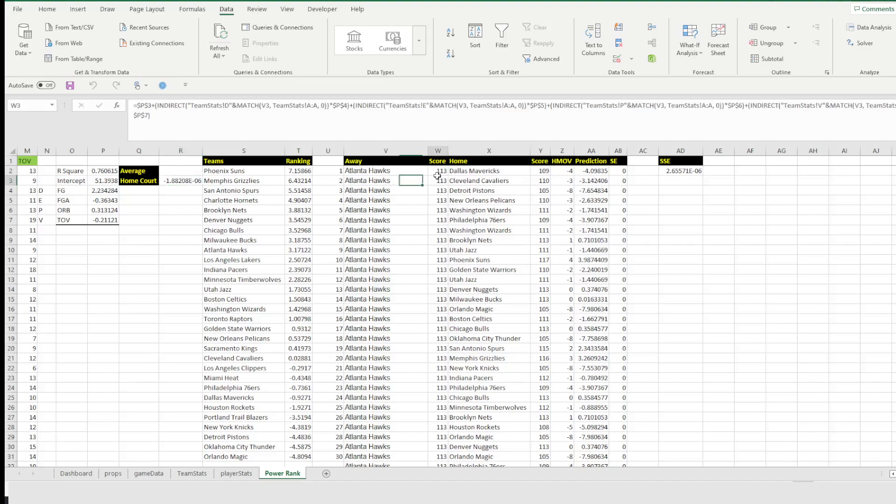
pyautogui.click(545, 229)
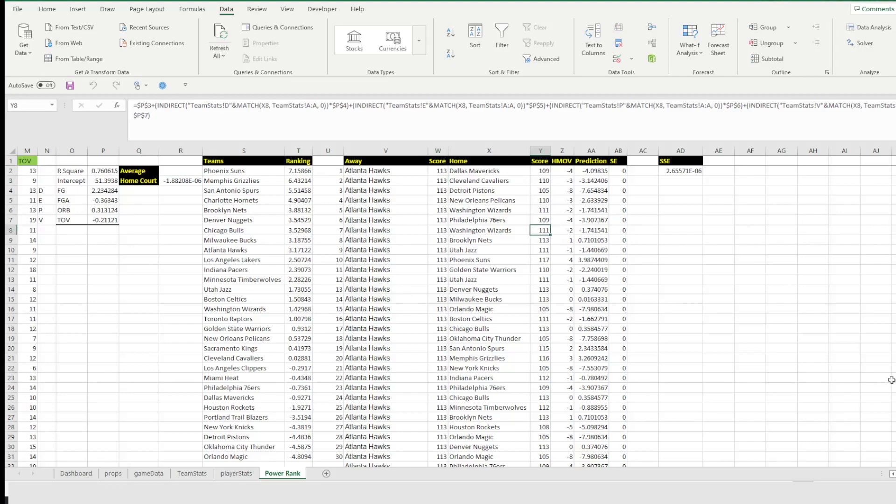